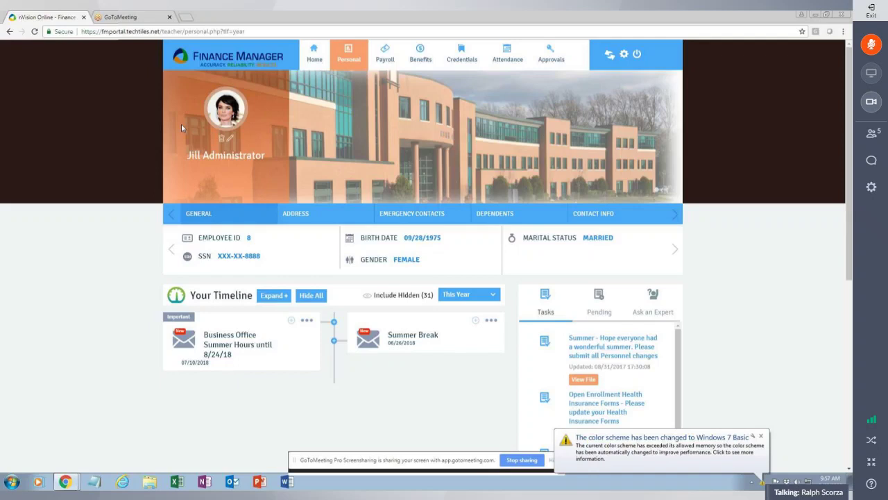
Open the meeting chat beside the shared Finance Manager employee profile page.
left_click(873, 162)
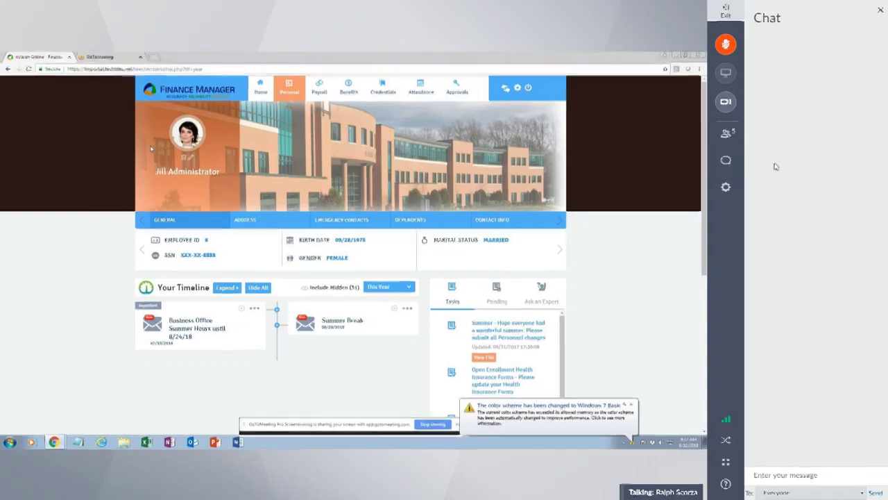
Close the Chat panel so the shared employee profile fills the window.
left_click(724, 161)
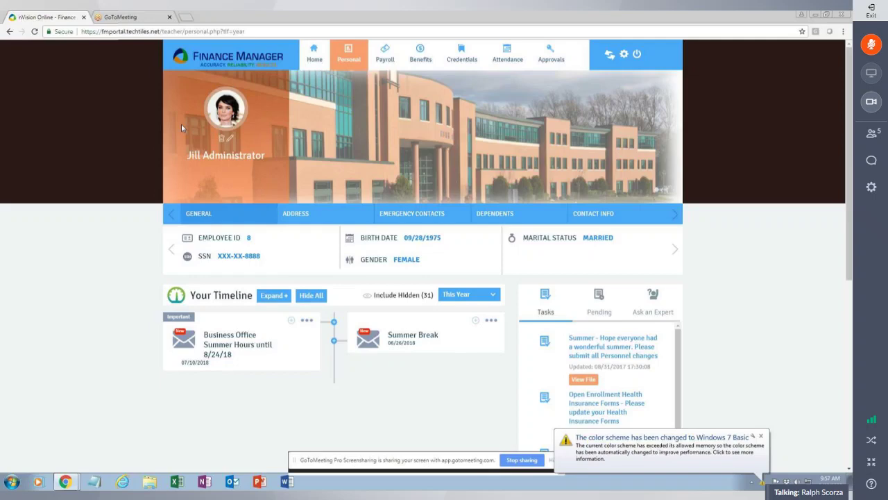
Privately ask the presenter 'are we supposed to be seeing motion on the screen?'.
left_click(871, 160)
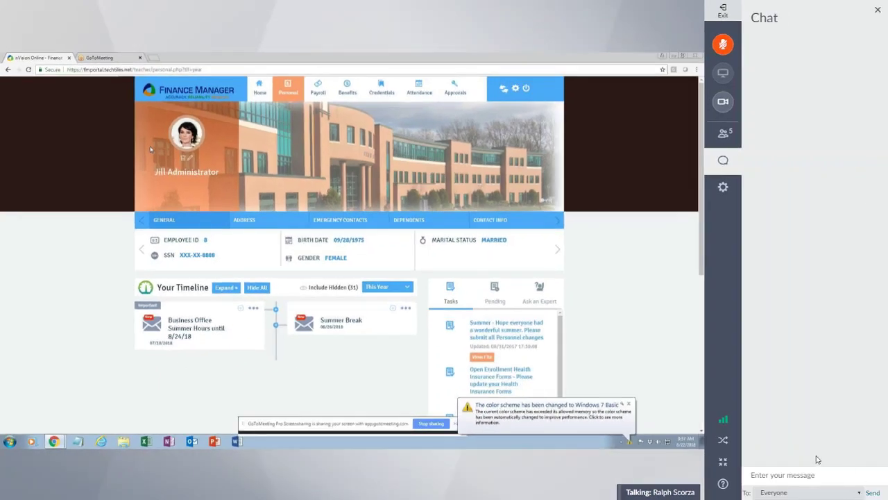
left_click(804, 478)
type("are we supposed to be seein")
key("BackSpace")
key("BackSpace")
key("BackSpace")
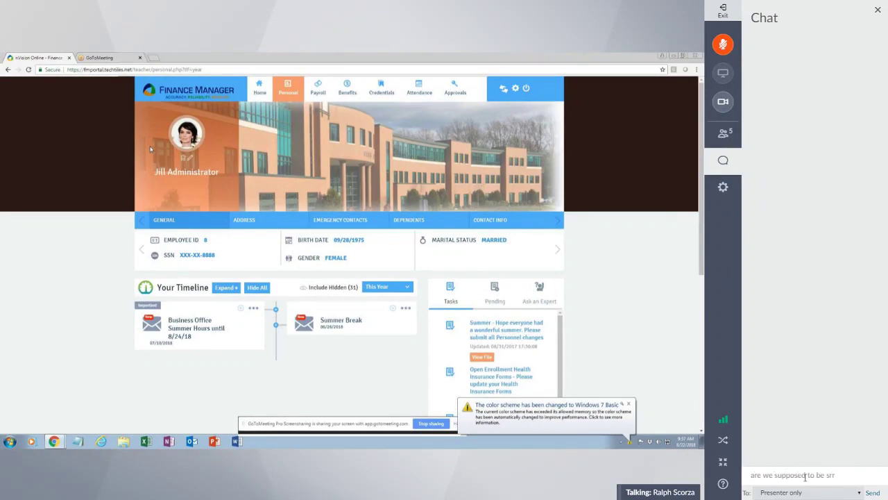
type("eing motion on the scrren?")
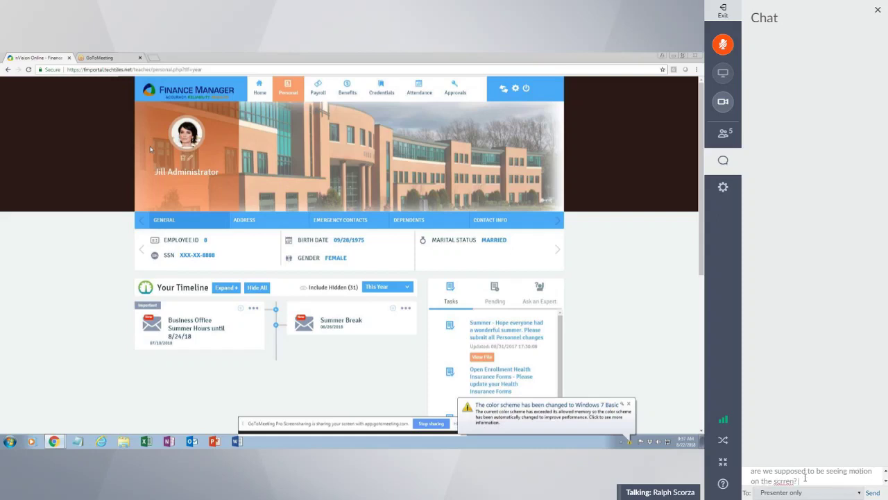
key("BackSpace")
key("BackSpace")
key("BackSpace")
key("BackSpace")
key("BackSpace")
type("reen?")
key("Return")
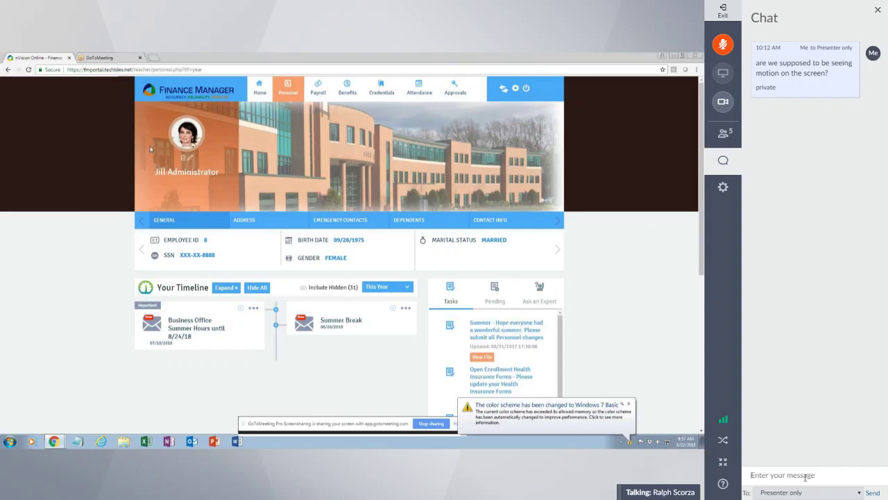
Tell the presenter 'video is frozen for me, audio is fine'.
type("video is frozen for me, audio is flne")
key("Return")
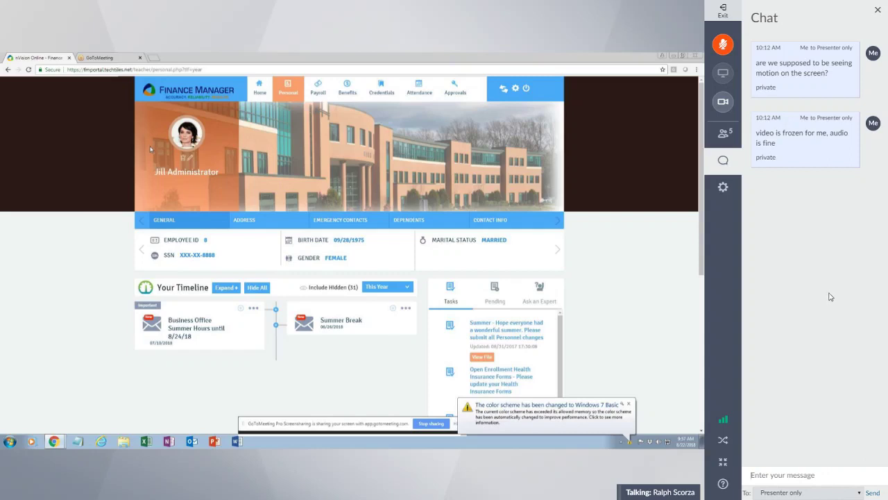
mouse_move(726, 422)
Close the chat, then leave and re-enter full-screen view.
left_click(734, 167)
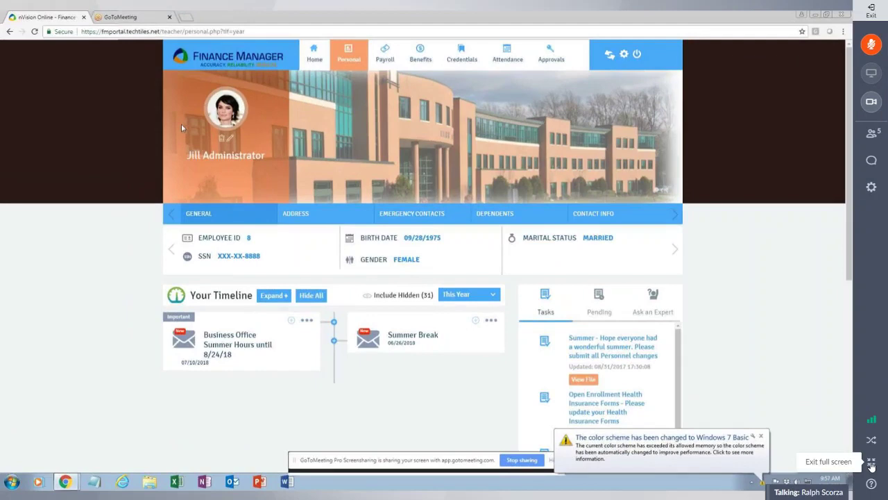
left_click(871, 464)
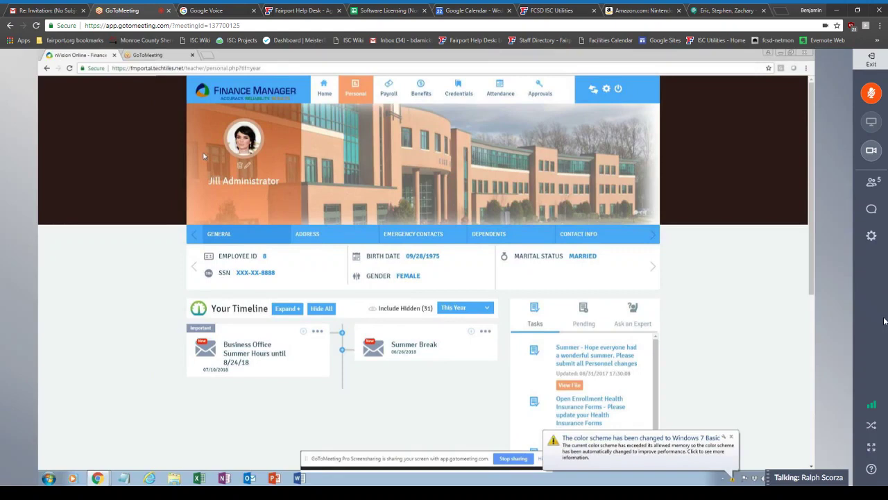
key("F11")
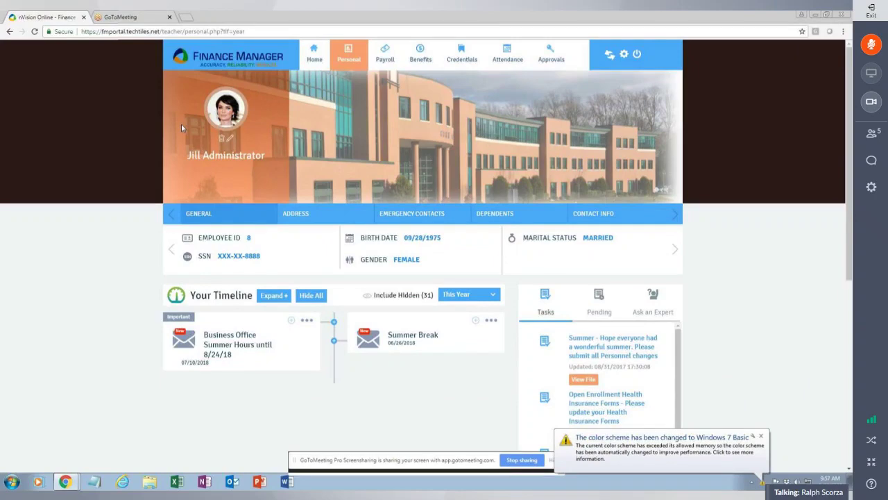
Ask everyone 'is anyone seeing video moving?' in chat, then close the chat.
left_click(872, 160)
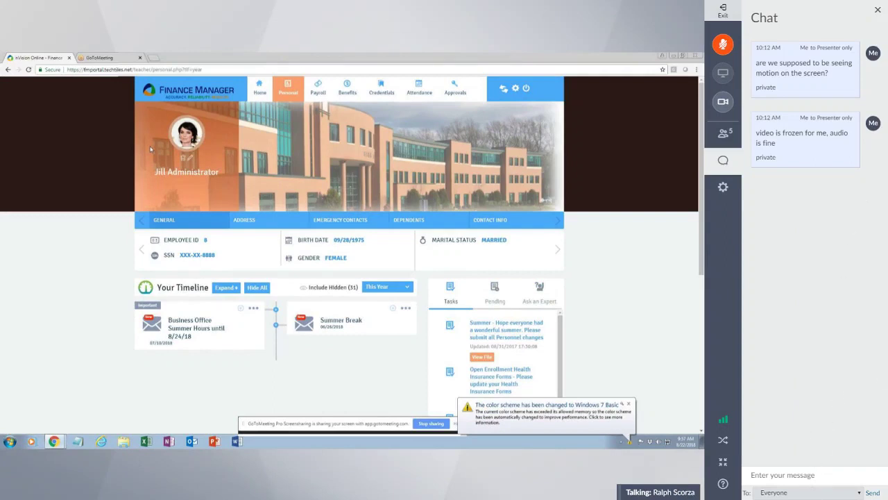
type("is anyone se")
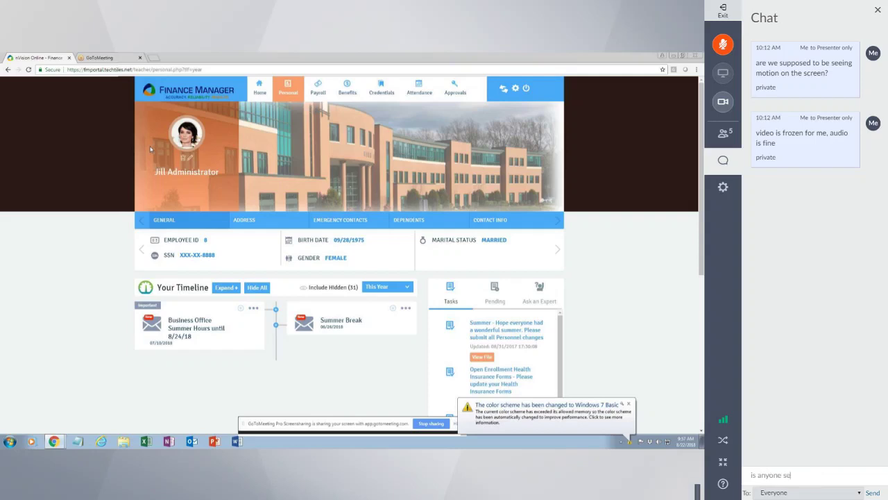
type("eing video")
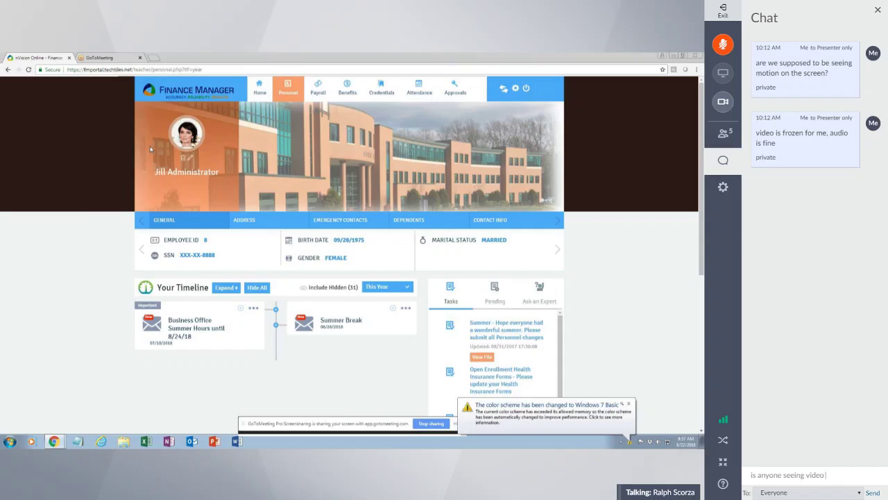
type("moving?")
key("Return")
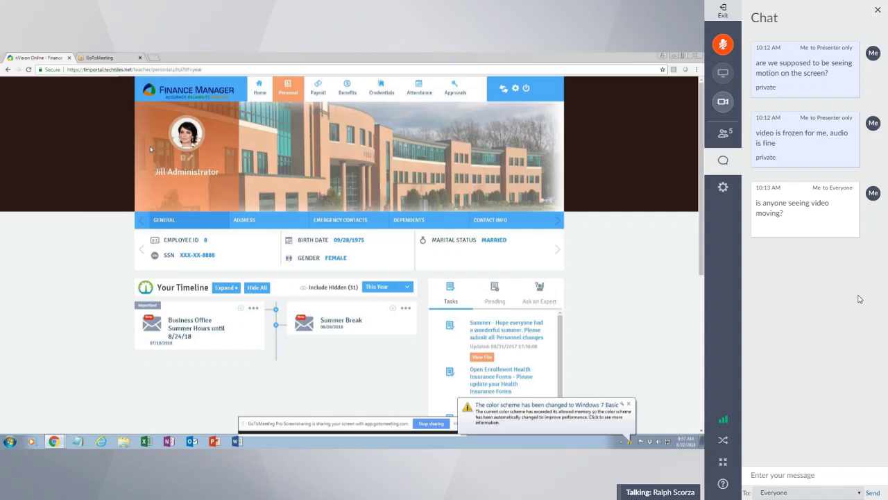
left_click(723, 161)
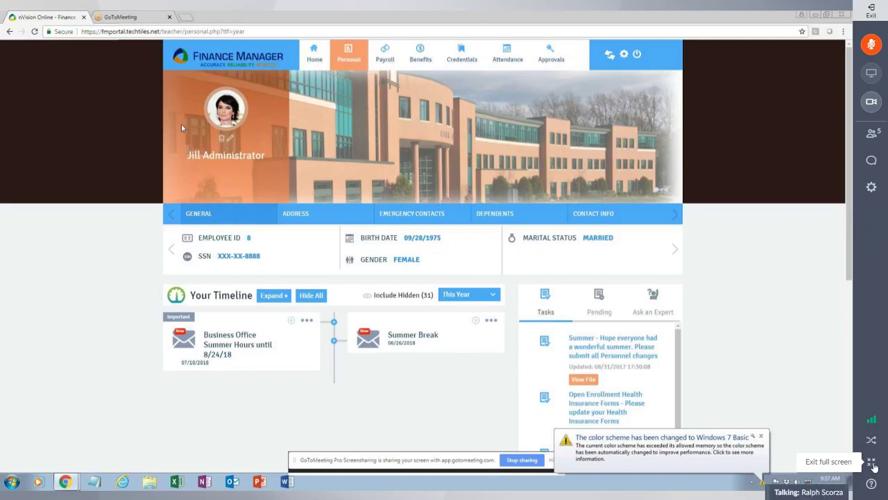
Briefly reopen and close the chat, then exit full screen to the browser tab.
left_click(876, 159)
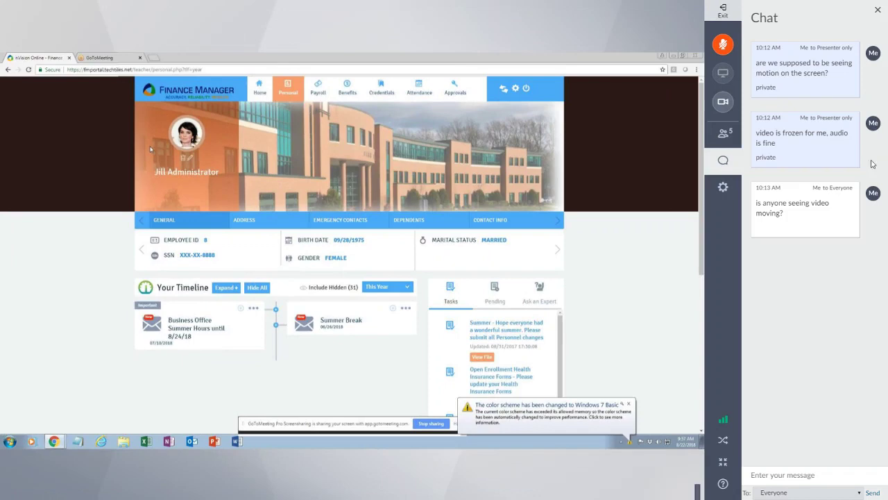
left_click(724, 161)
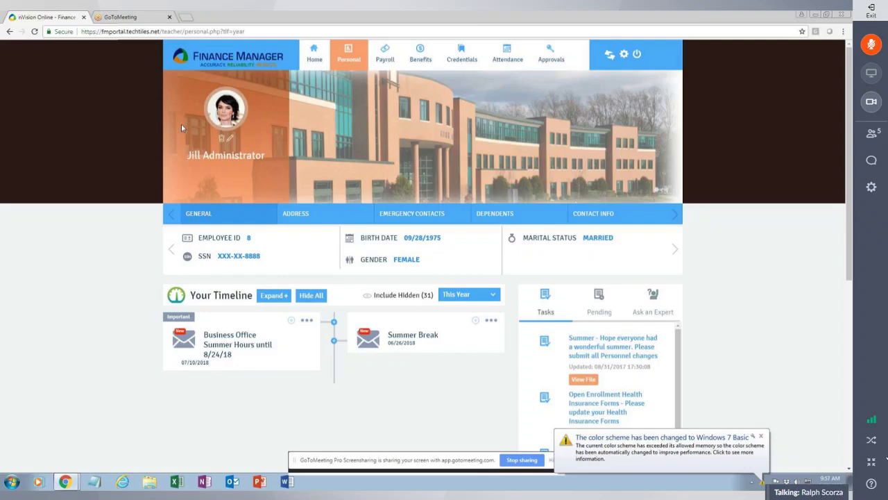
left_click(872, 461)
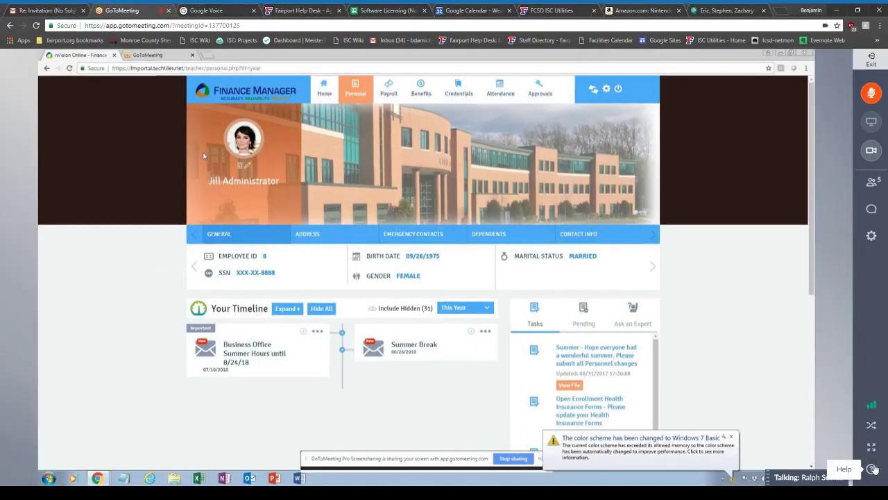
Browse the Audio, Webcam and General settings tabs, then show the participant list.
left_click(871, 237)
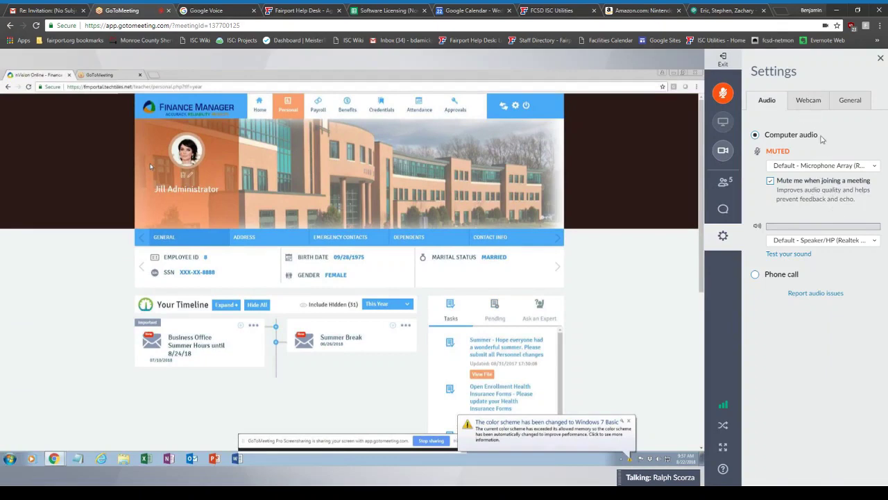
left_click(809, 101)
left_click(851, 102)
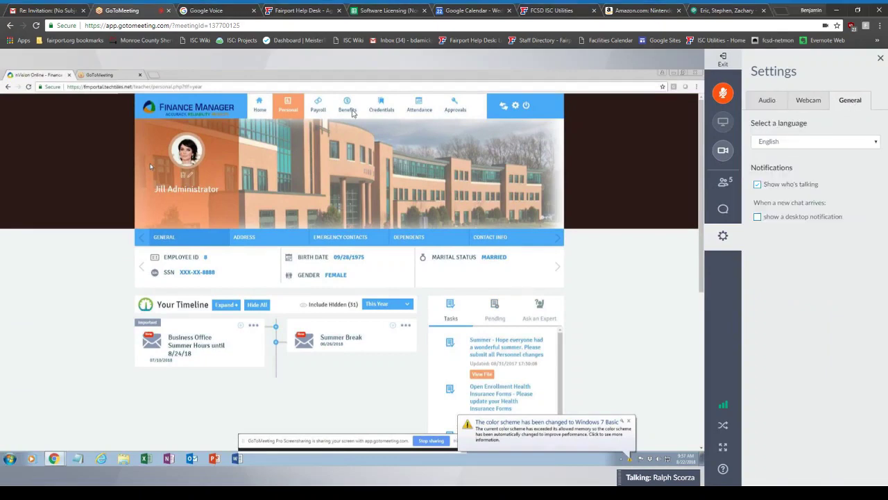
left_click(770, 101)
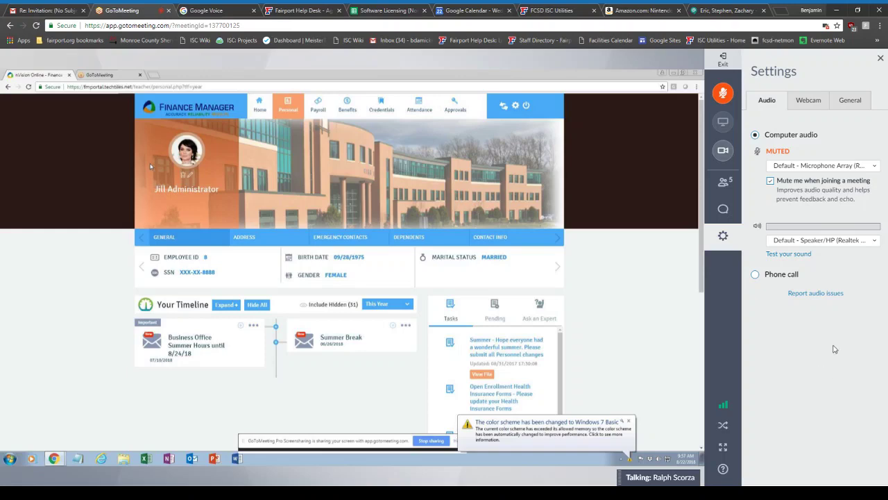
left_click(805, 104)
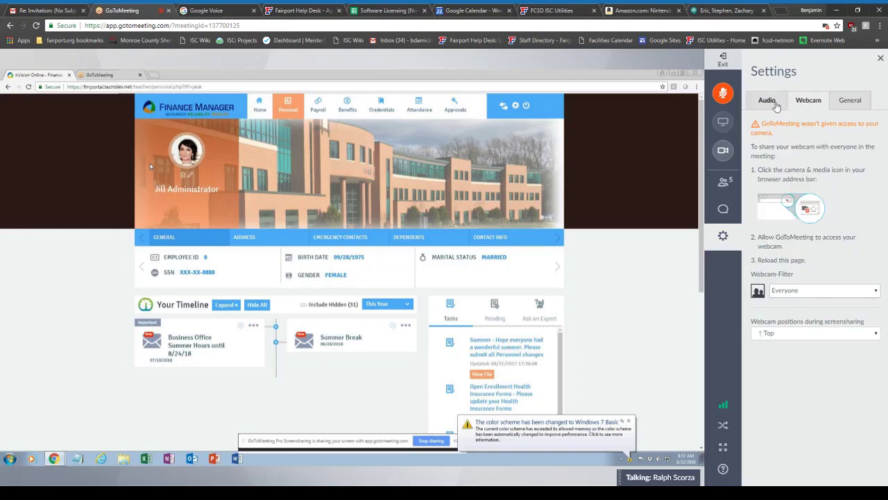
left_click(775, 104)
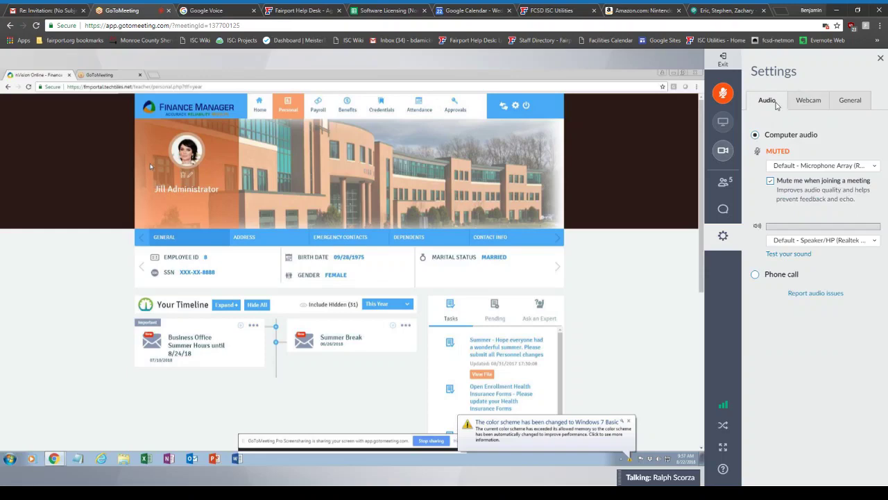
left_click(736, 212)
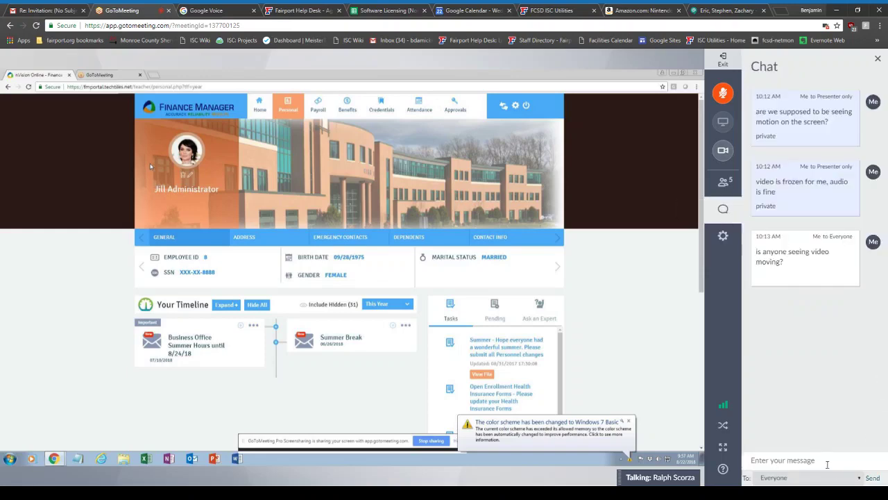
left_click(725, 186)
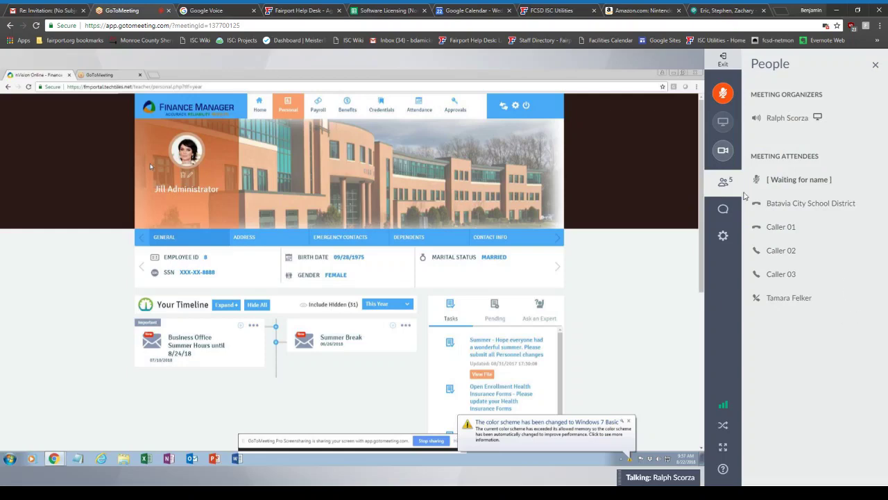
Open and dismiss the unnamed attendee's options menu, then close the People list.
mouse_move(791, 179)
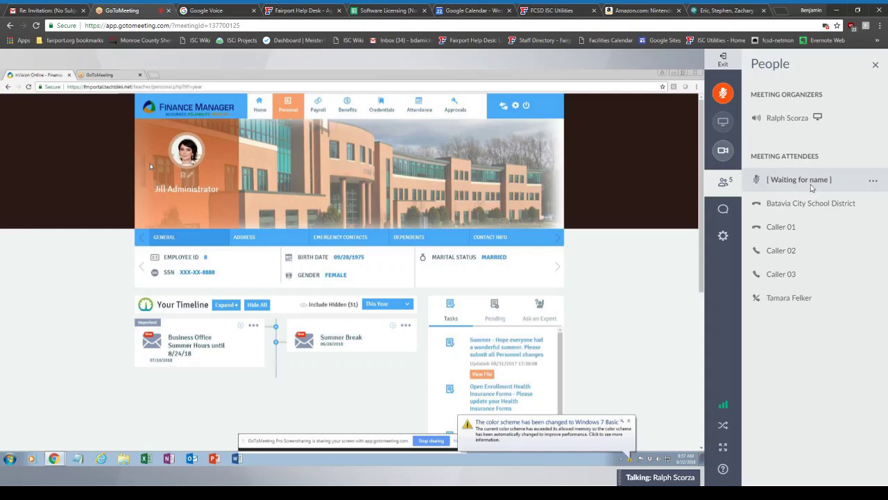
left_click(872, 184)
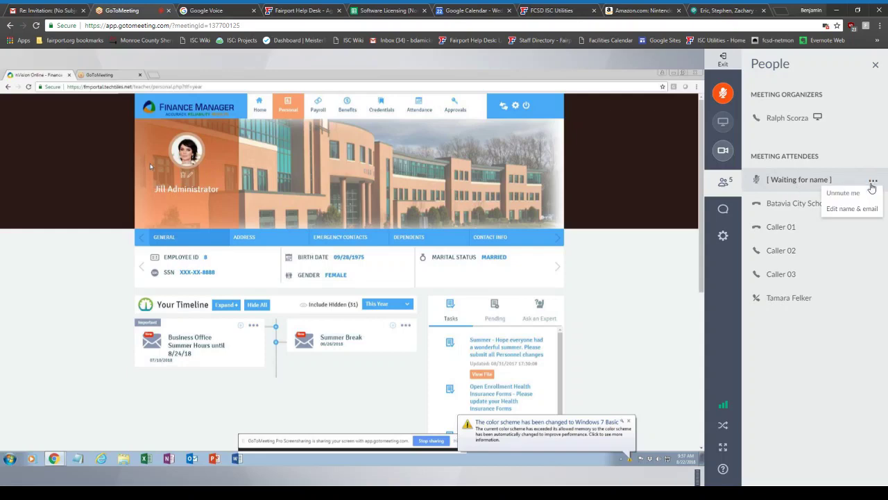
left_click(823, 401)
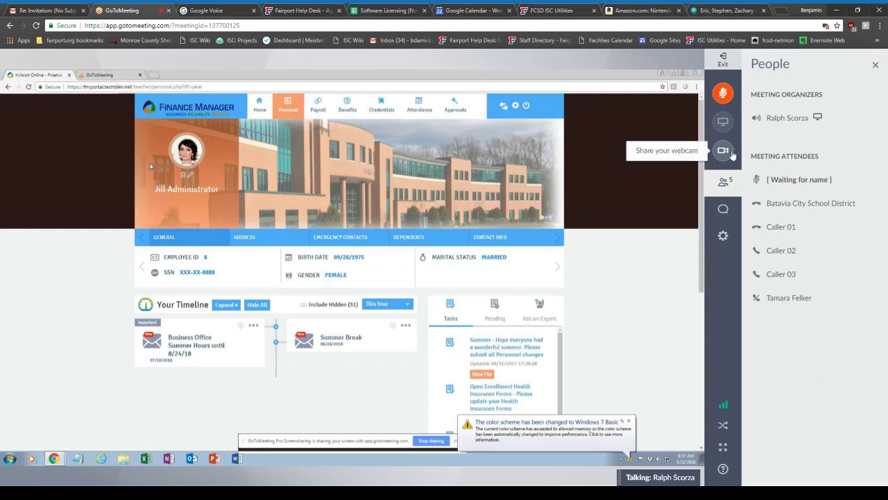
left_click(875, 64)
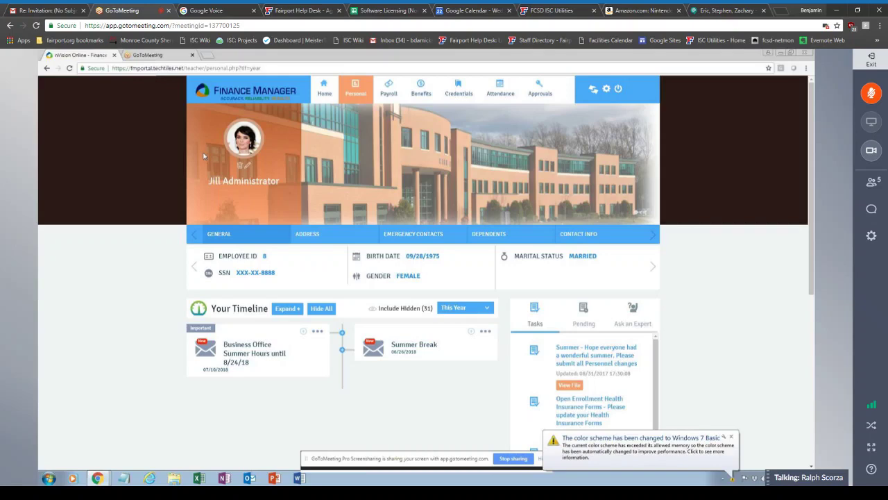
Close the Amazon tab in Chrome and reopen the chat with the earlier frozen-video messages.
left_click(682, 10)
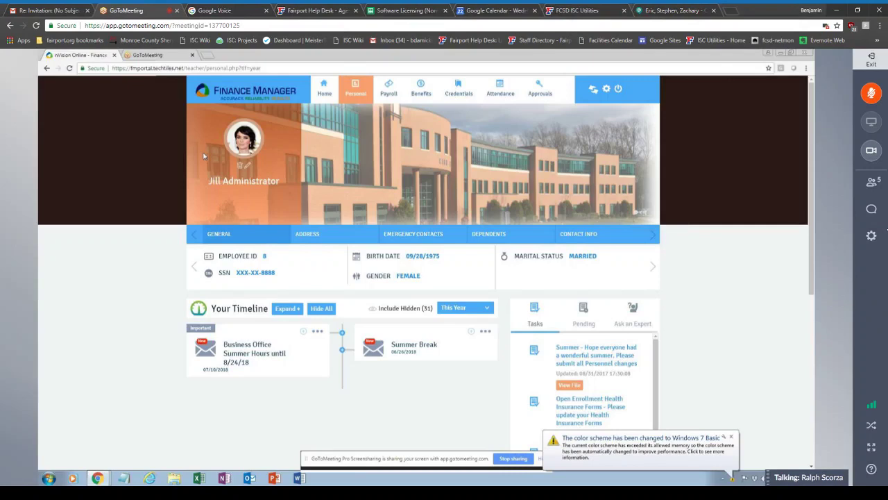
left_click(872, 208)
left_click(872, 209)
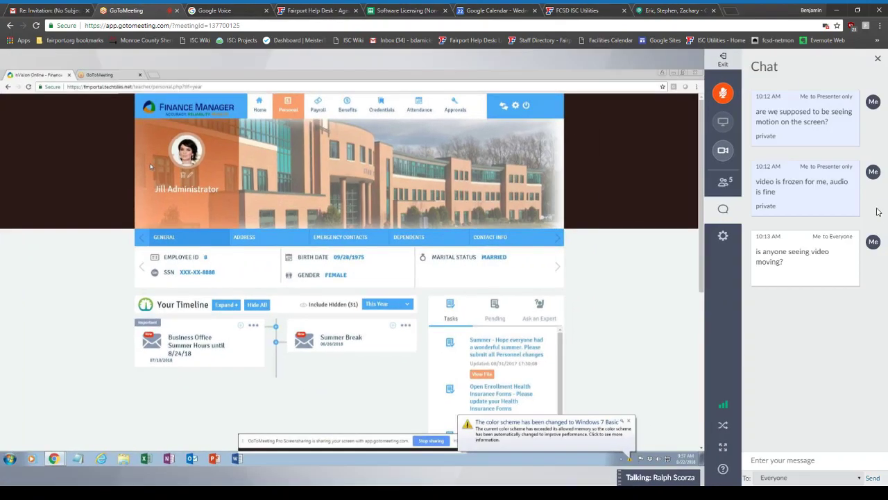
Post 'Video is frozen' to all attendees, then close the Chat panel.
left_click(797, 460)
type("Theres no")
key("BackSpace")
key("BackSpace")
key("BackSpace")
key("BackSpace")
key("BackSpace")
key("BackSpace")
key("BackSpace")
key("BackSpace")
key("BackSpace")
type("Vd")
key("BackSpace")
type("ideo is not")
key("BackSpace")
key("BackSpace")
key("BackSpace")
type("frozen")
key("Return")
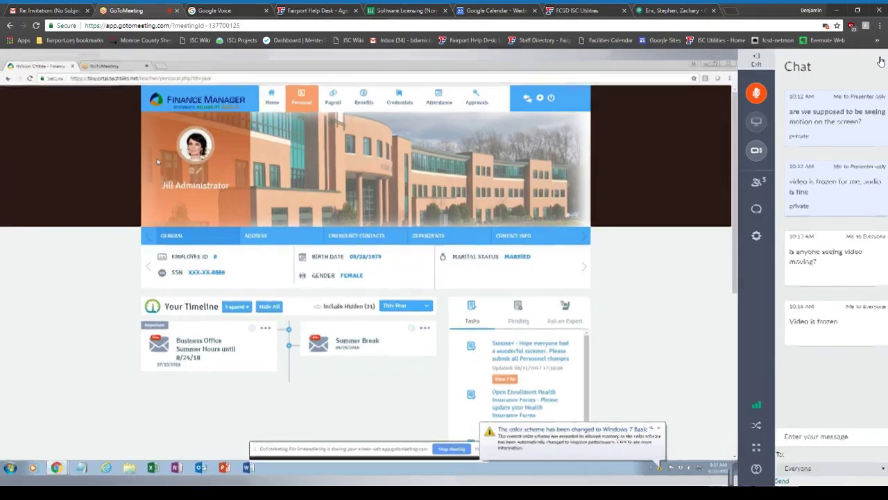
left_click(879, 60)
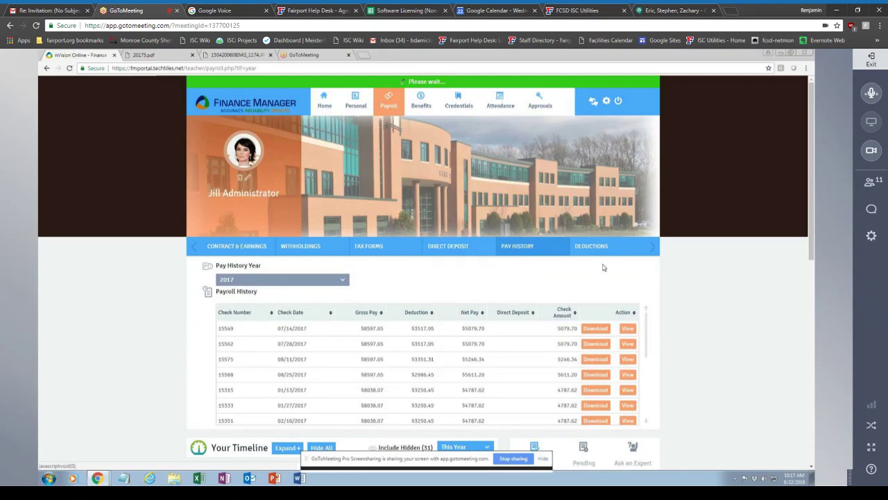
left_click(595, 331)
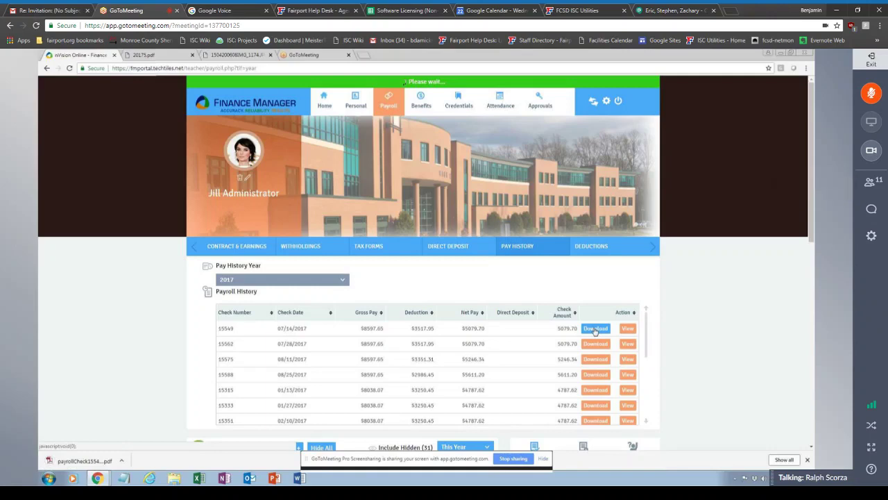
key("F11")
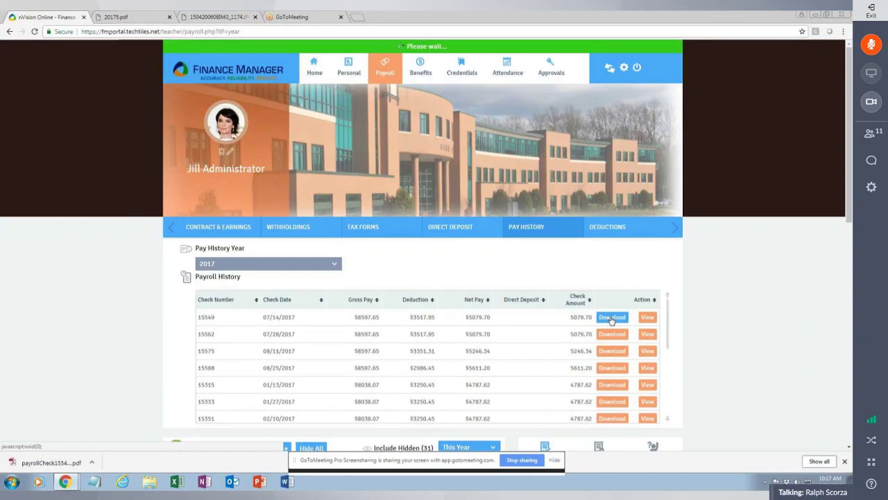
left_click(613, 319)
left_click(51, 463)
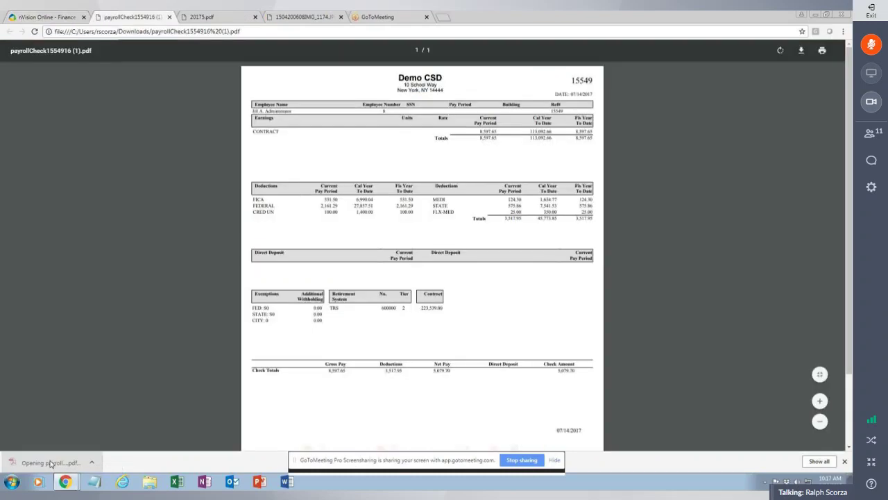
Scroll through the check PDF, then return to the 2017 Payroll pay history table.
scroll(546, 319, "down", 1)
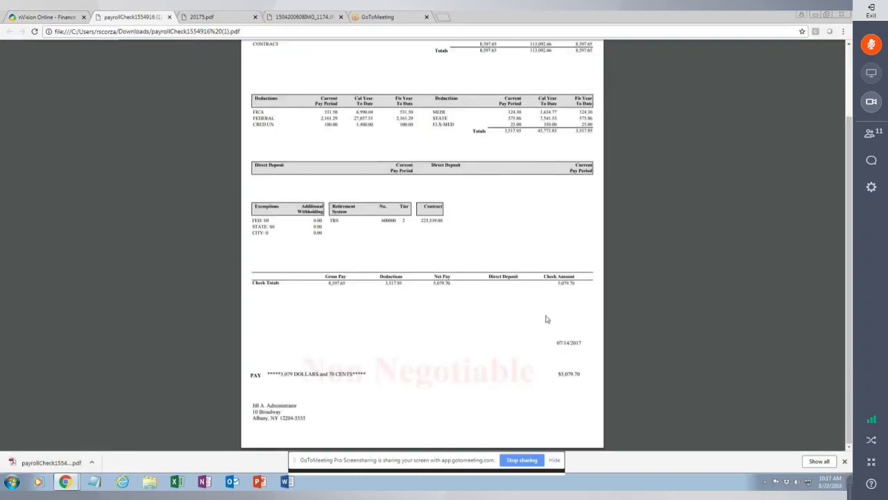
scroll(546, 319, "up", 1)
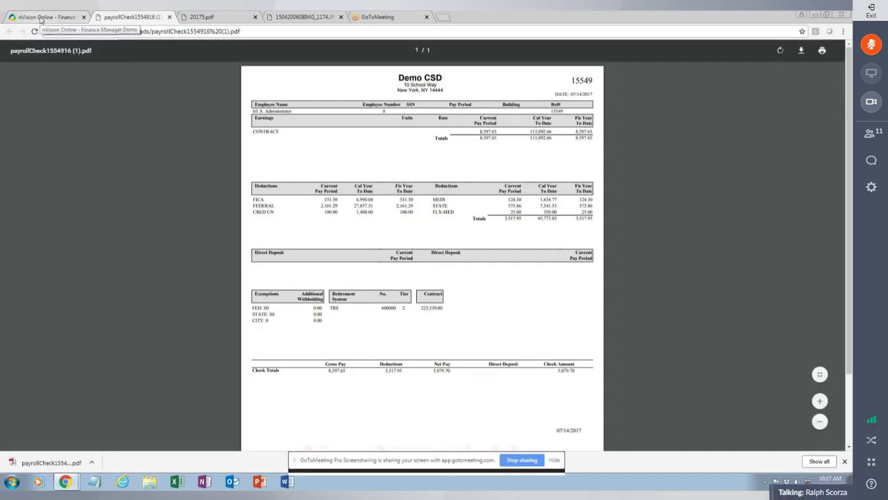
left_click(40, 18)
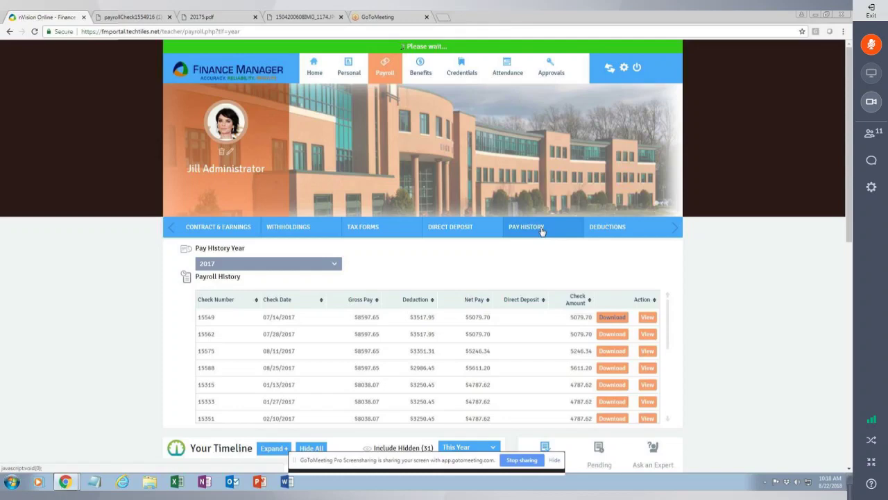
Show the payroll Deductions list, then the Benefits page with MET LIFE and TRS details.
left_click(595, 228)
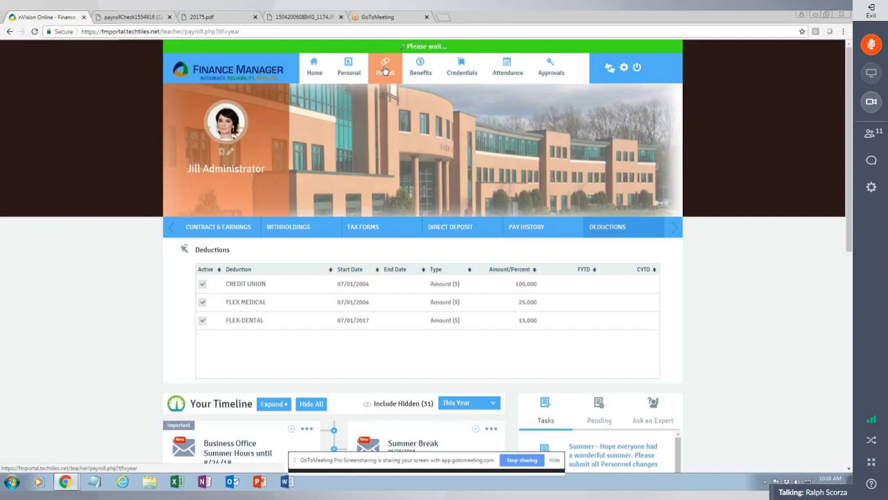
left_click(428, 77)
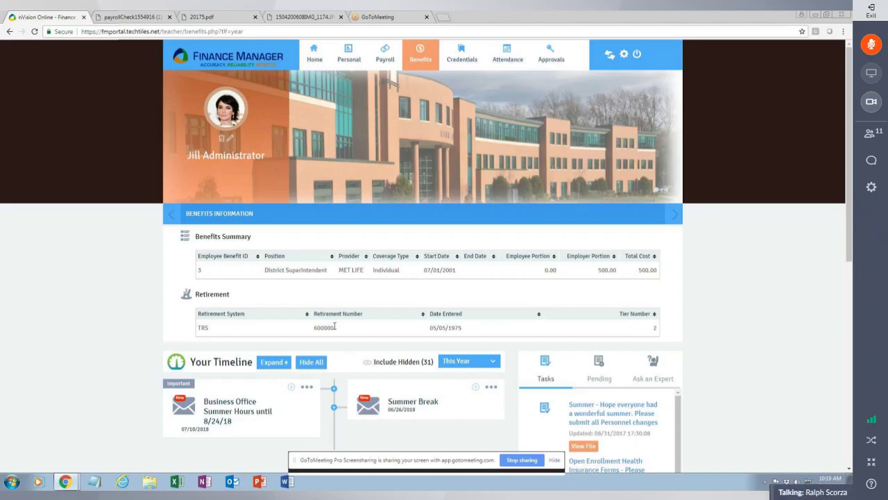
Show the Credentials page with the SDA school district administrator certification dated 07/01/1989.
left_click(464, 63)
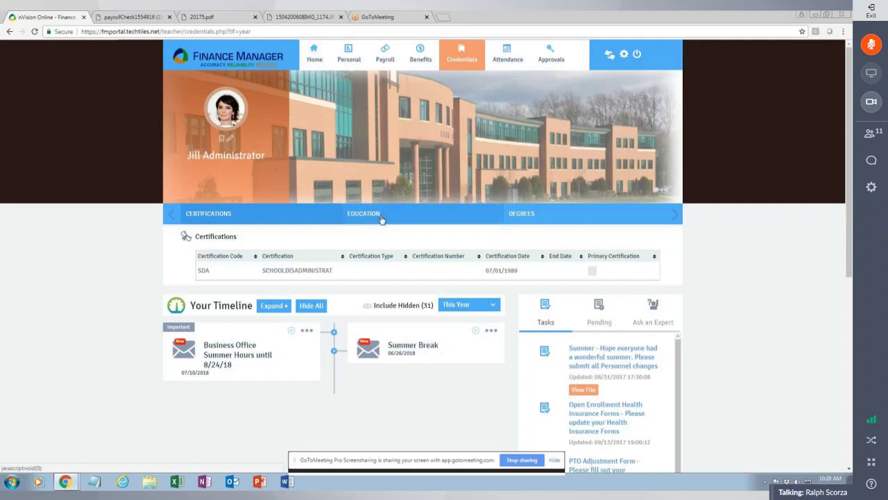
View the Education records, then the Degrees table listing the Suny Albany PHD in Education.
left_click(381, 219)
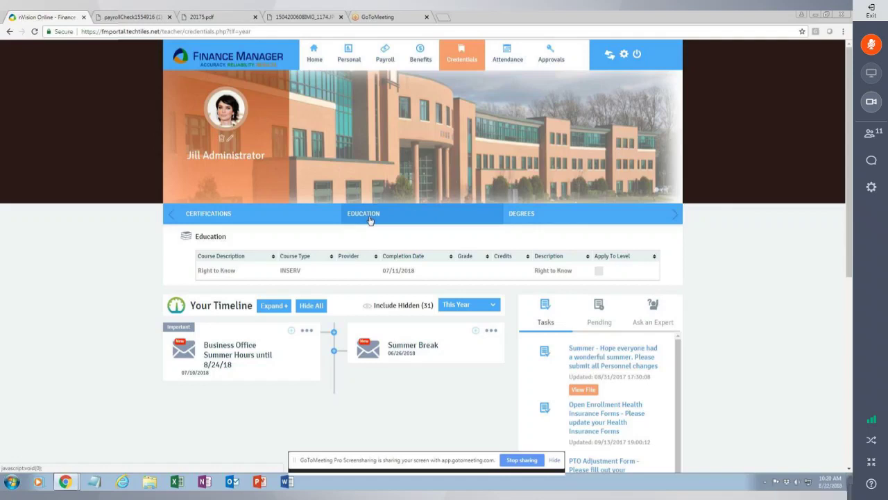
left_click(527, 215)
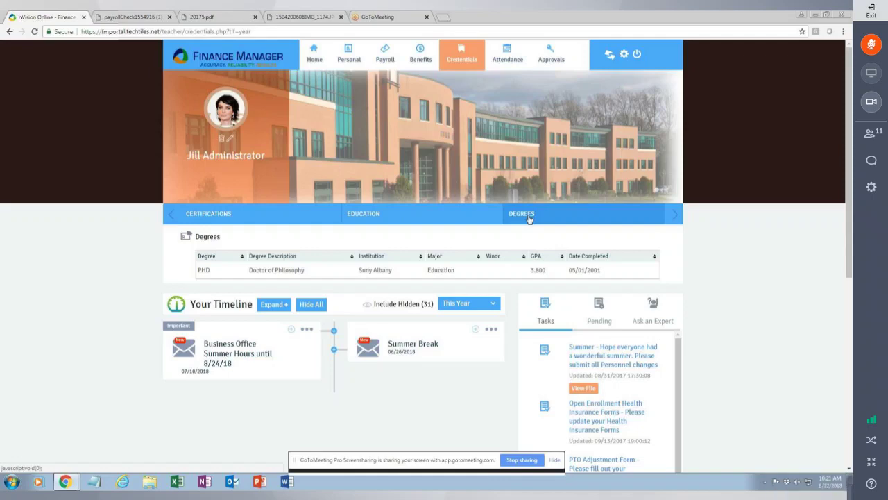
View the August 2018 attendance calendar with vacation days August 6–10 and the September 3 holiday.
left_click(510, 67)
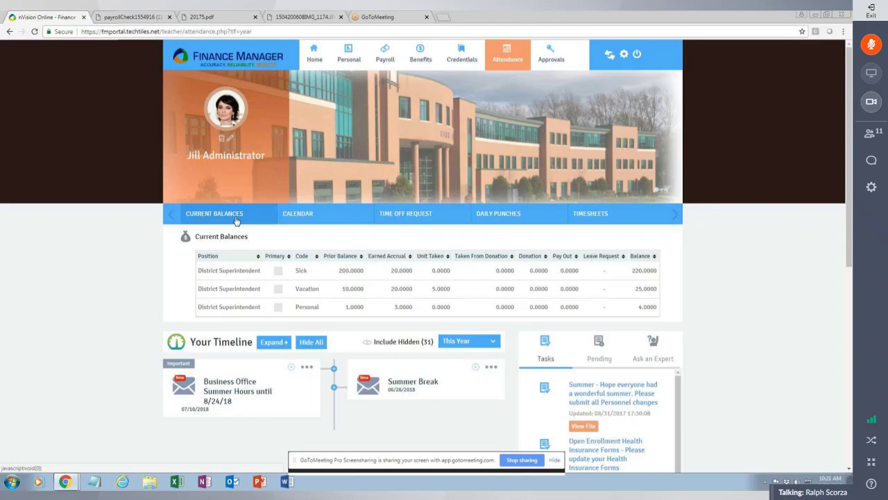
left_click(323, 216)
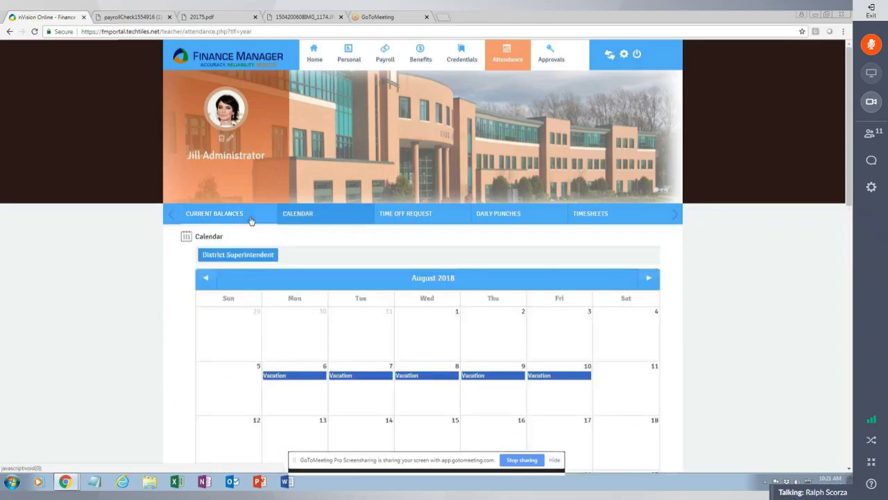
left_click(244, 216)
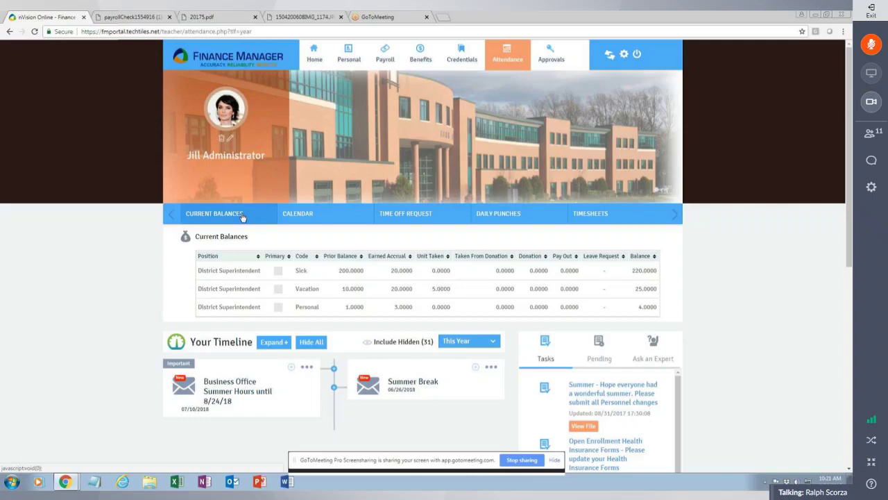
left_click(292, 217)
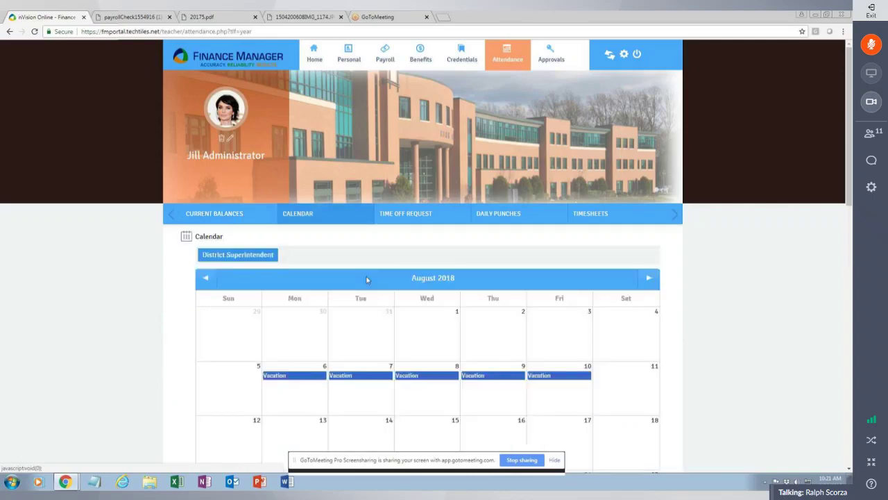
scroll(392, 305, "down", 1)
scroll(392, 305, "down", 1)
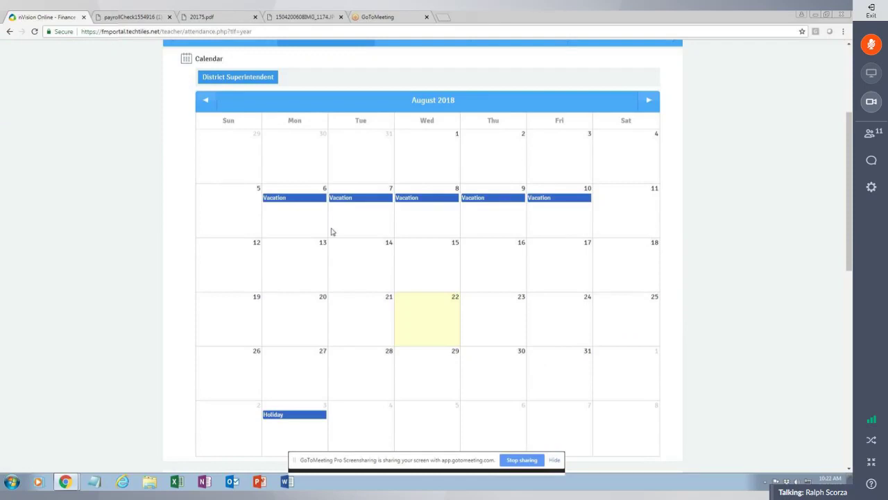
scroll(317, 381, "down", 1)
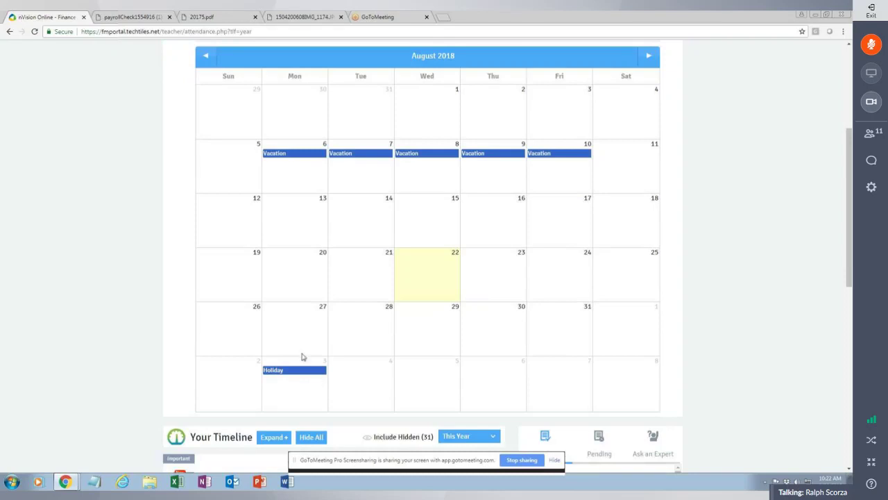
scroll(301, 356, "up", 5)
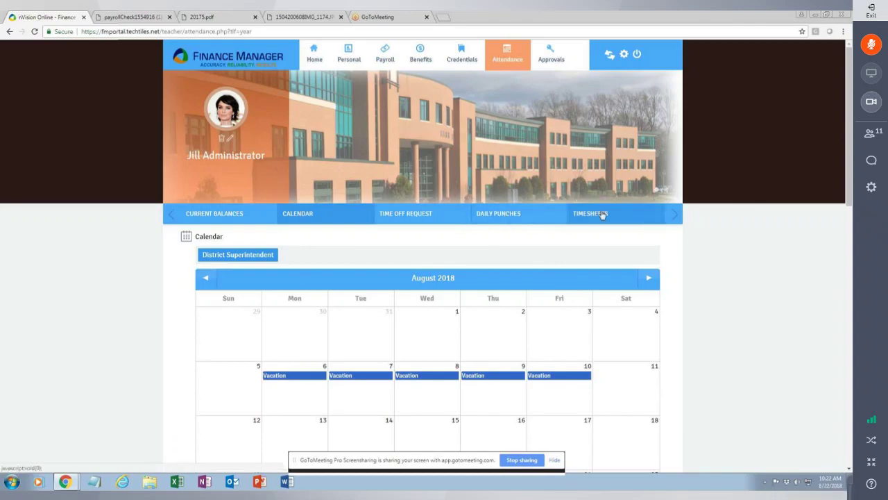
Show the daily punches for the 08/19/2018 - 08/25/2018 pay period.
left_click(490, 219)
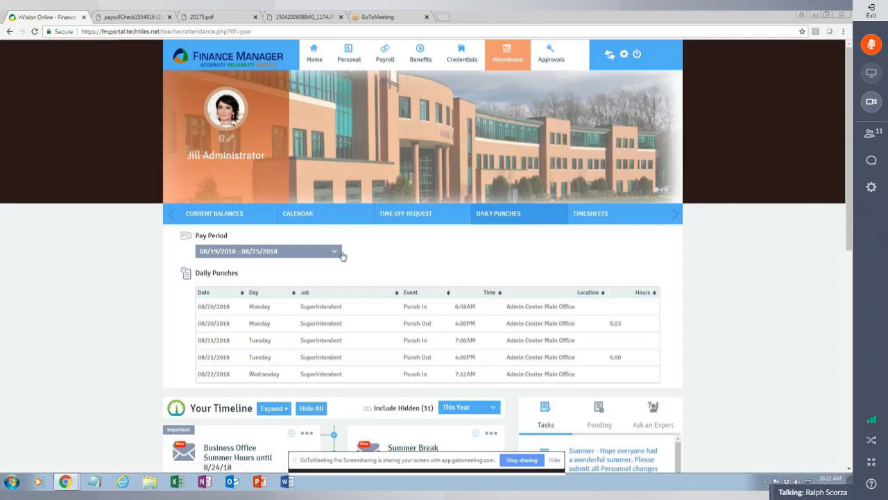
left_click(342, 256)
left_click(275, 265)
Show the Timesheets with 8.00 paid hours on 08/20/2018 and 08/21/2018.
left_click(585, 217)
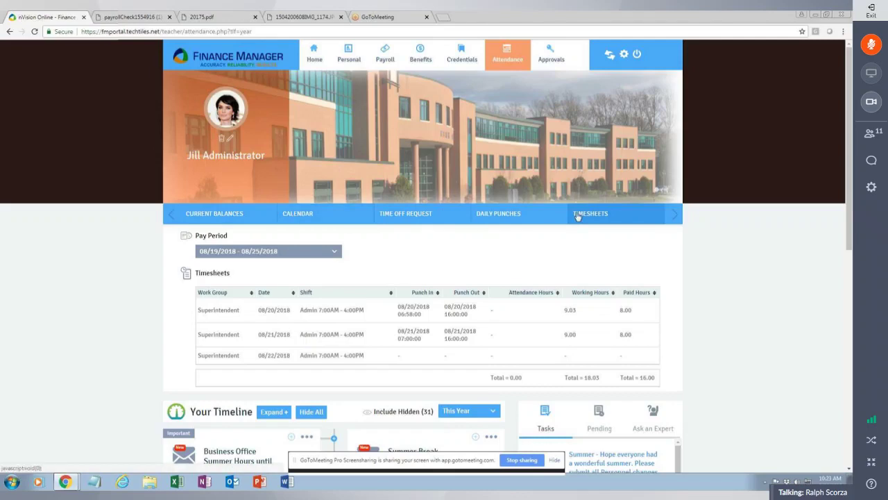
Start a time-off request and pick 23 August 2018 as the first day off.
left_click(400, 215)
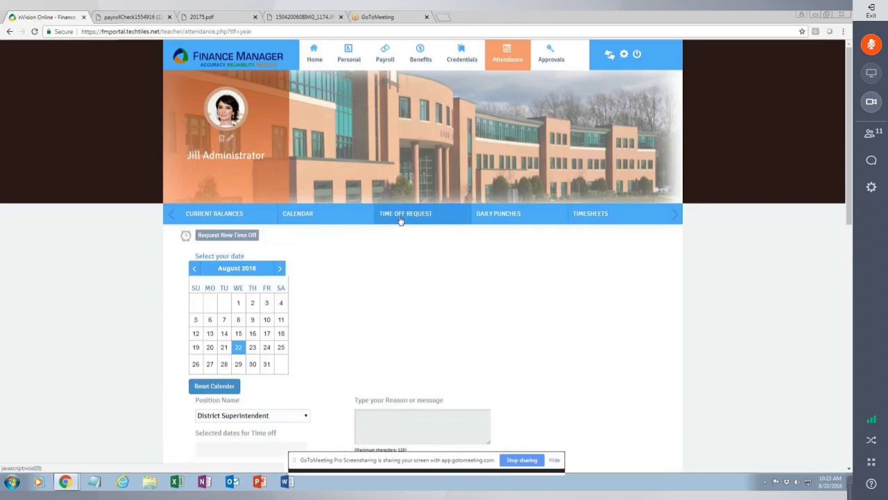
scroll(403, 229, "down", 1)
scroll(403, 236, "down", 1)
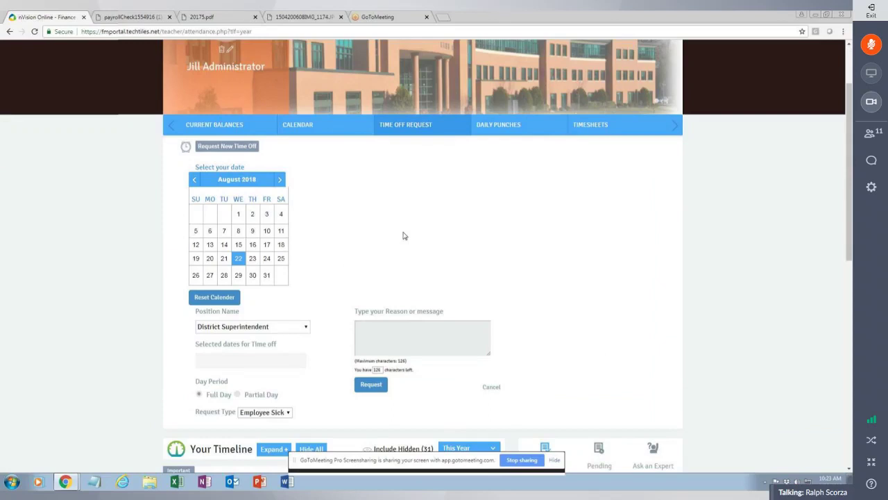
left_click(255, 259)
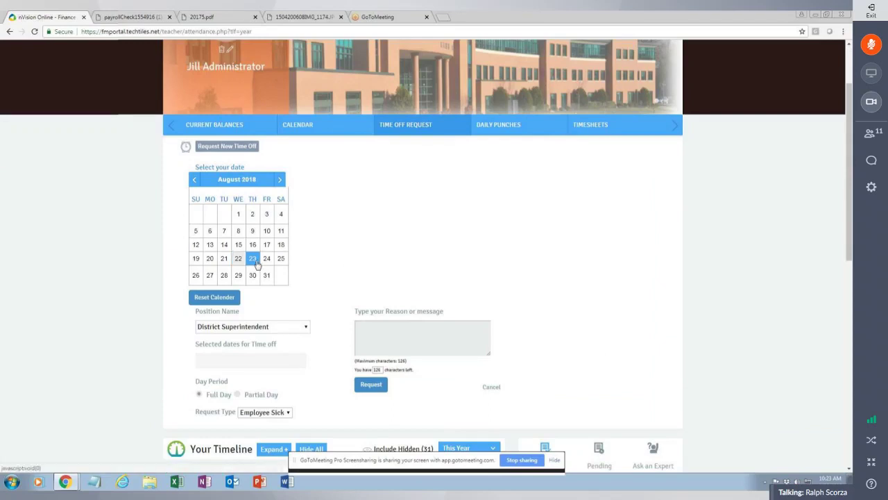
left_click(285, 271)
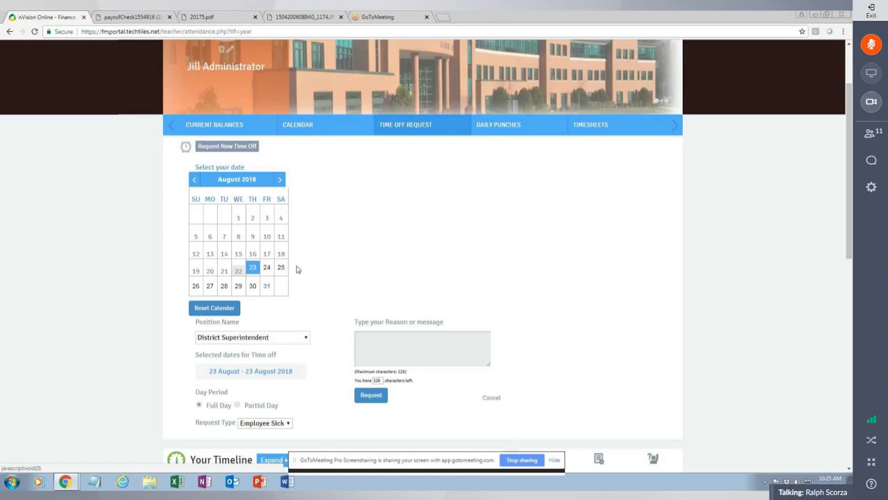
Change the requested day to 29 August 2018 and list the available request types.
left_click(224, 285)
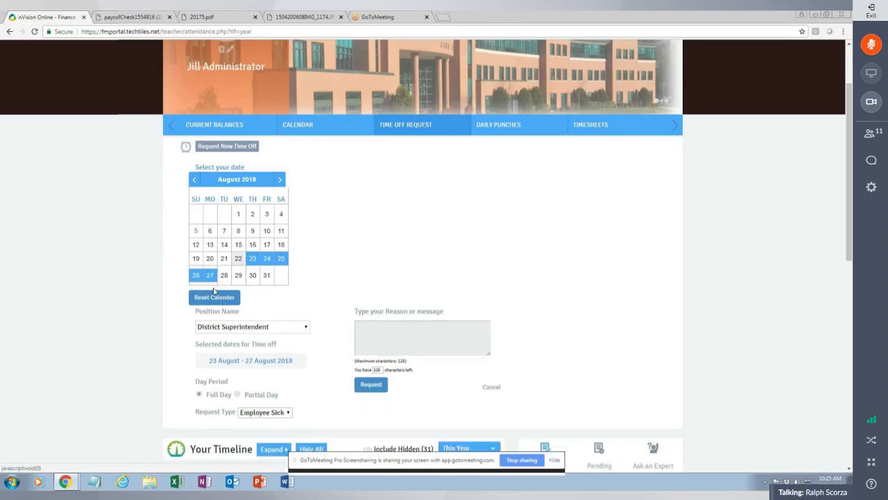
left_click(234, 277)
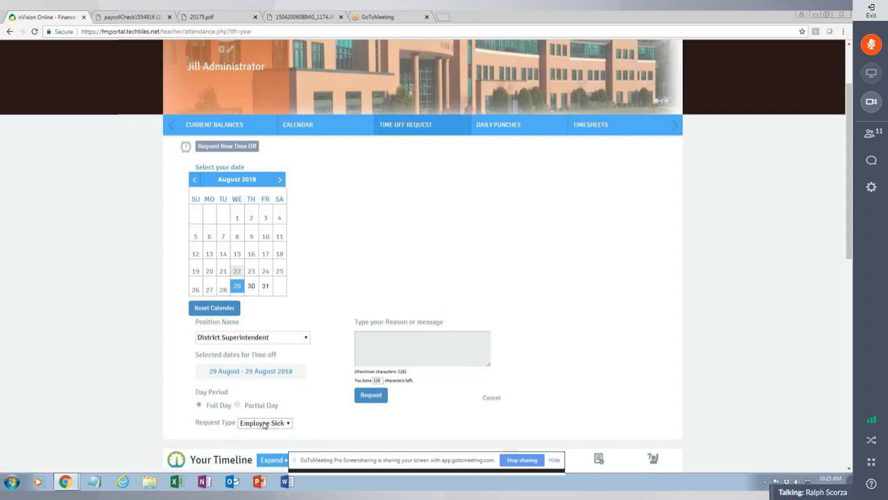
scroll(264, 426, "down", 2)
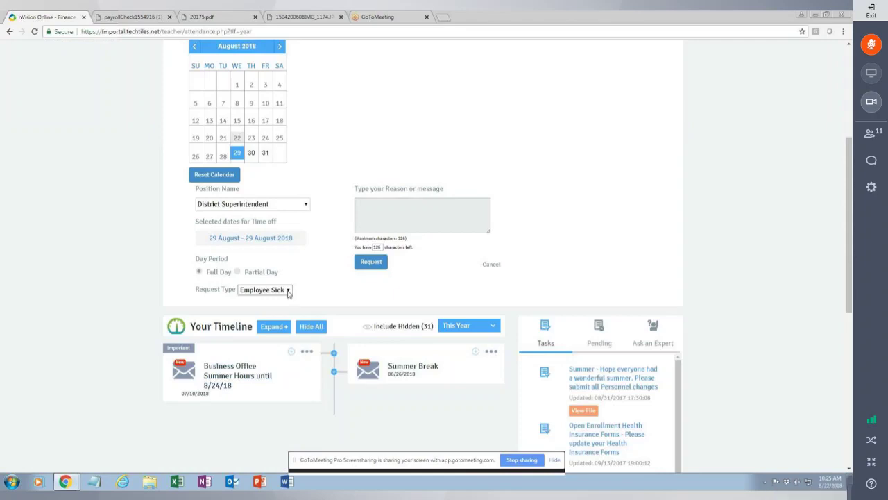
left_click(288, 292)
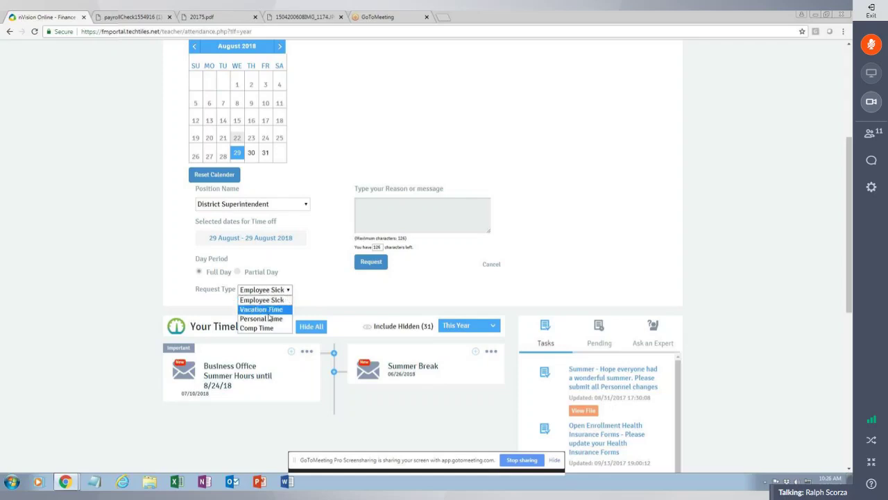
Submit a full-day Vacation Time request with the reason 'Vacation Day'.
left_click(267, 310)
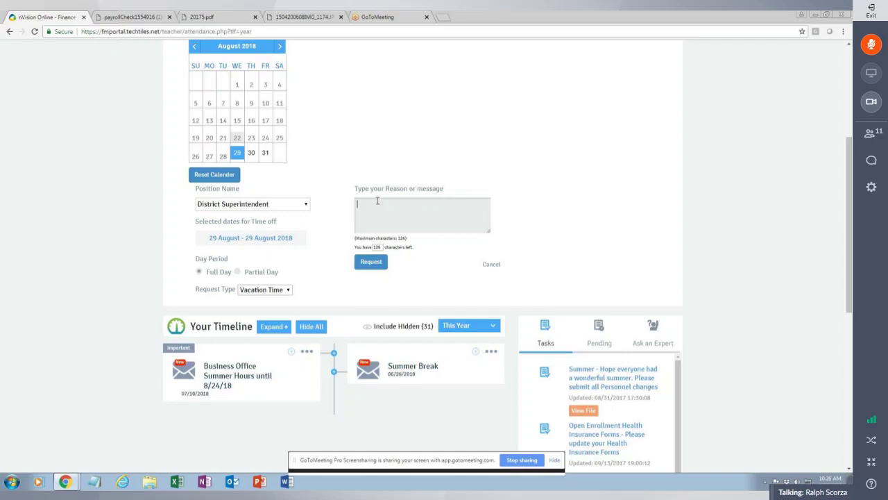
type("Vacation Day")
scroll(384, 194, "up", 1)
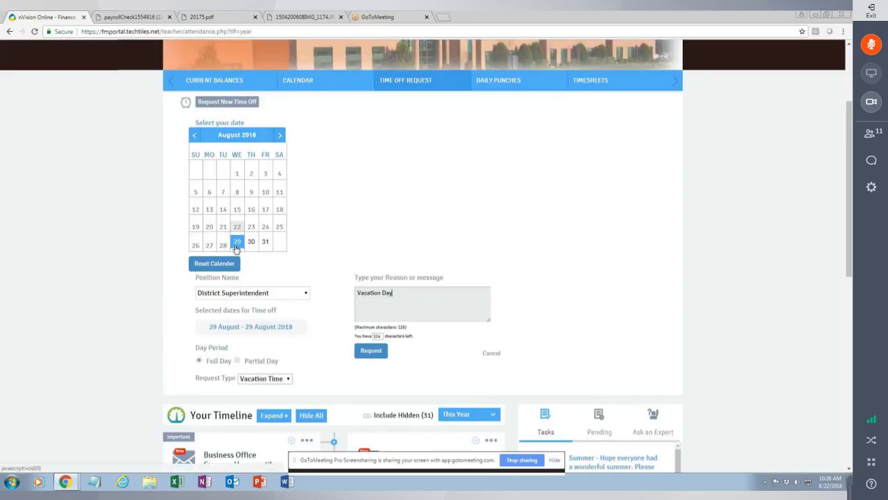
left_click(199, 361)
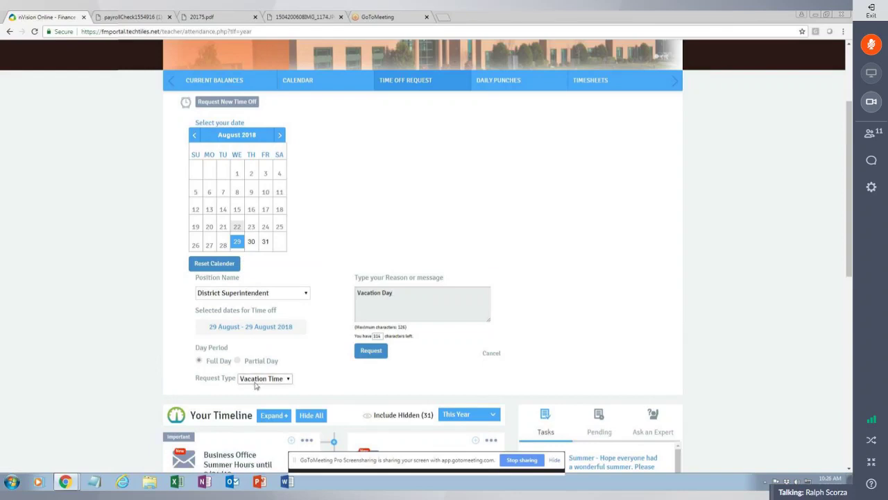
left_click(372, 351)
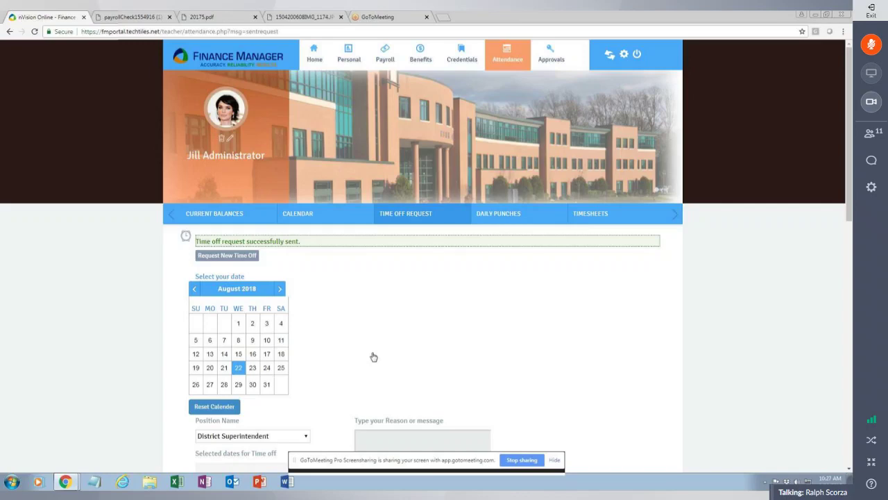
In the Approvals queue, open the pending 08/21/2018 Time Off Request's details, then close them.
left_click(569, 58)
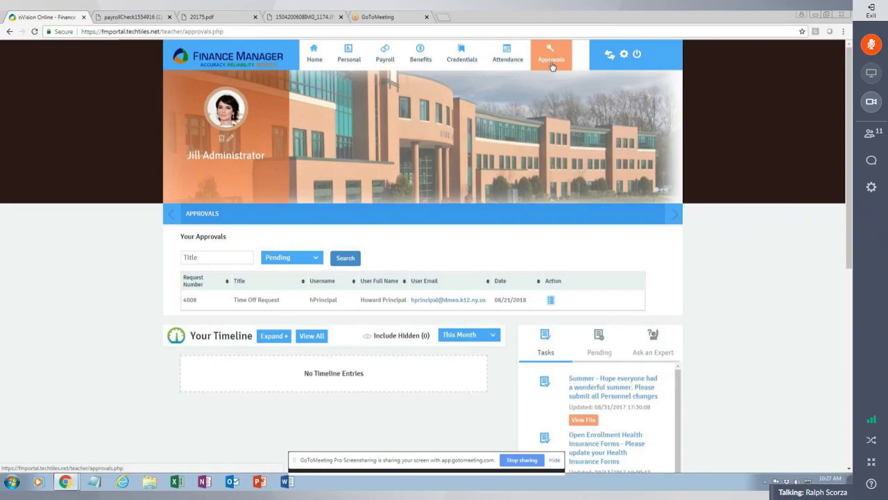
left_click(550, 300)
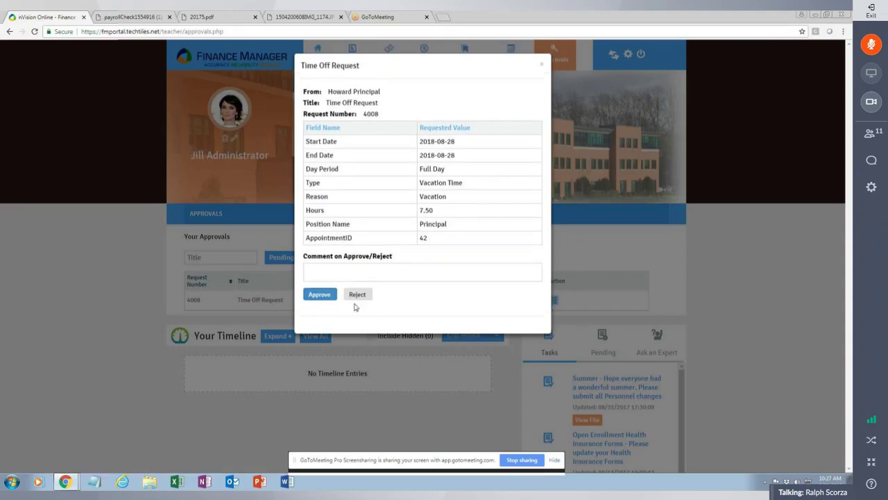
left_click(542, 67)
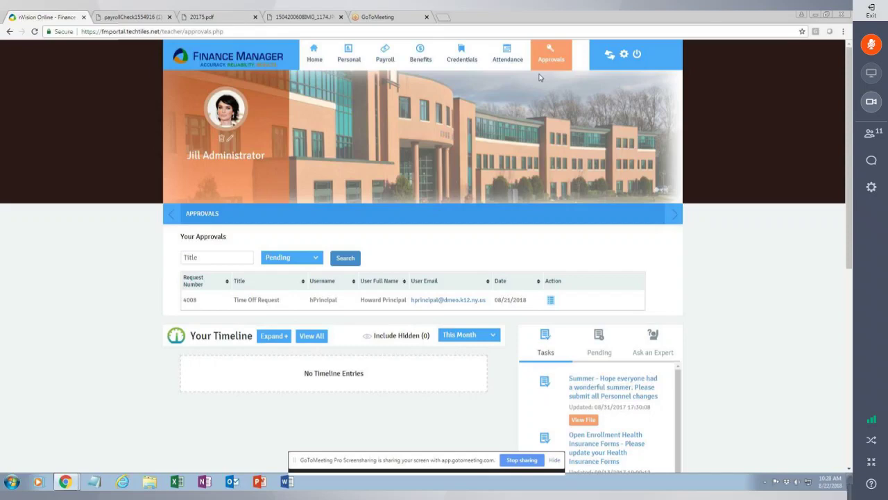
Pass through Attendance to the Home dashboard and switch the timeline from This Month to This Year.
left_click(509, 61)
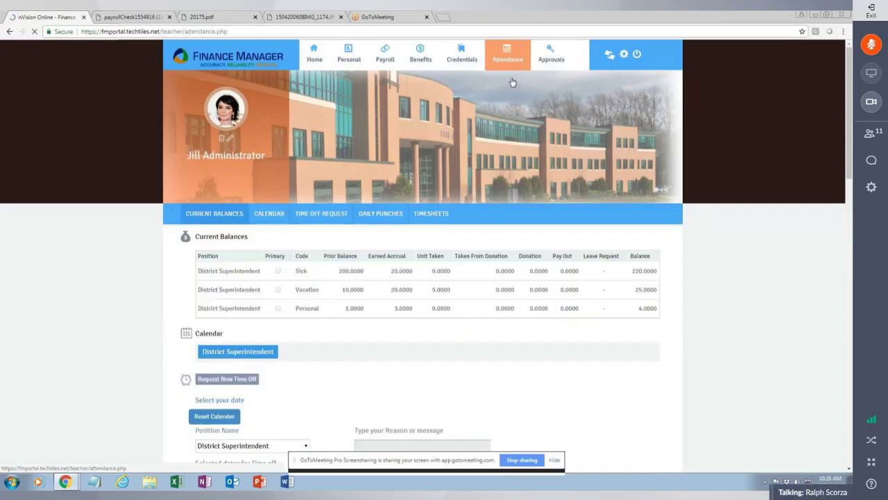
left_click(312, 63)
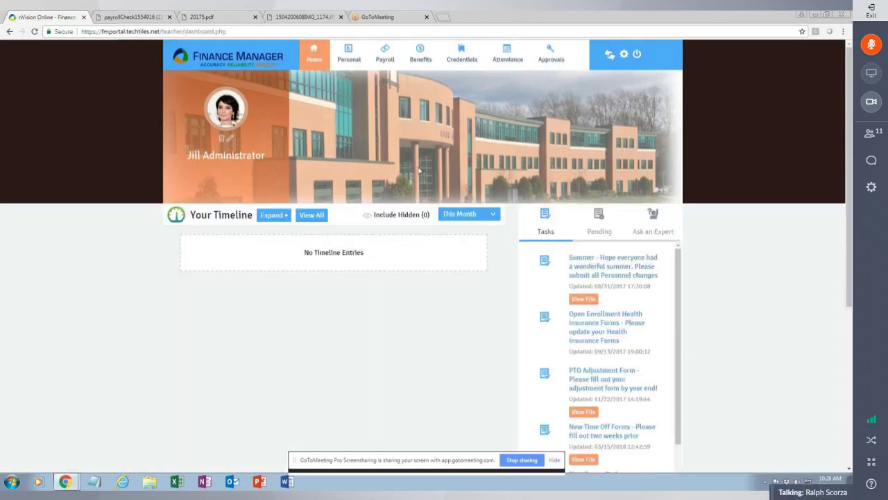
left_click(493, 214)
left_click(469, 254)
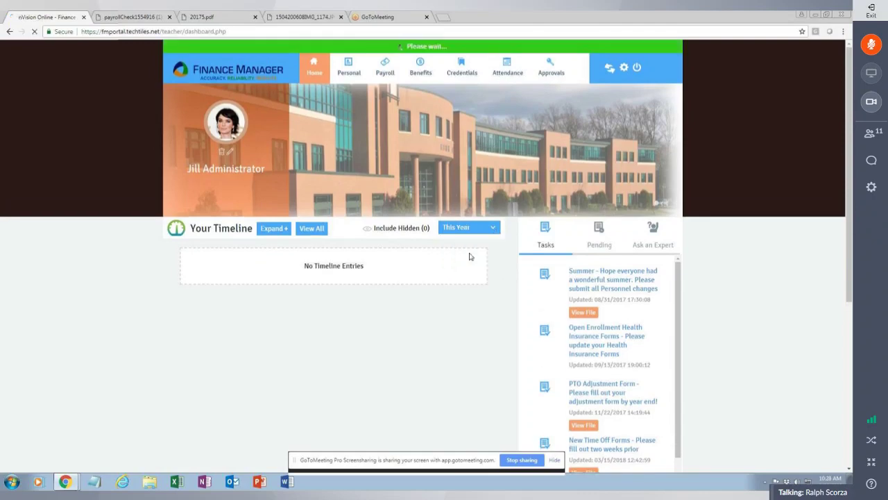